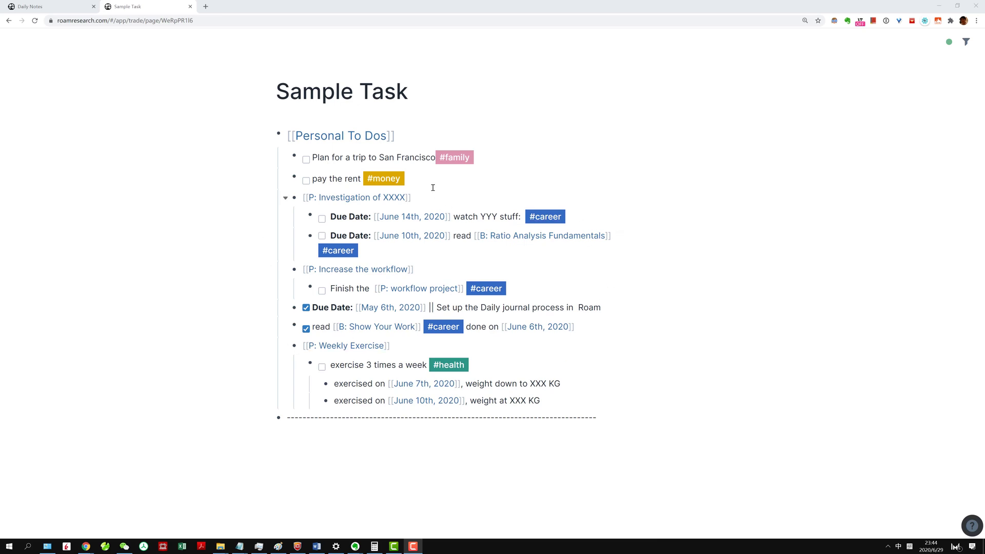
# - From Daily Notes, open Roam's Help Database on its Welcome to Roam page
pyautogui.click(334, 188)
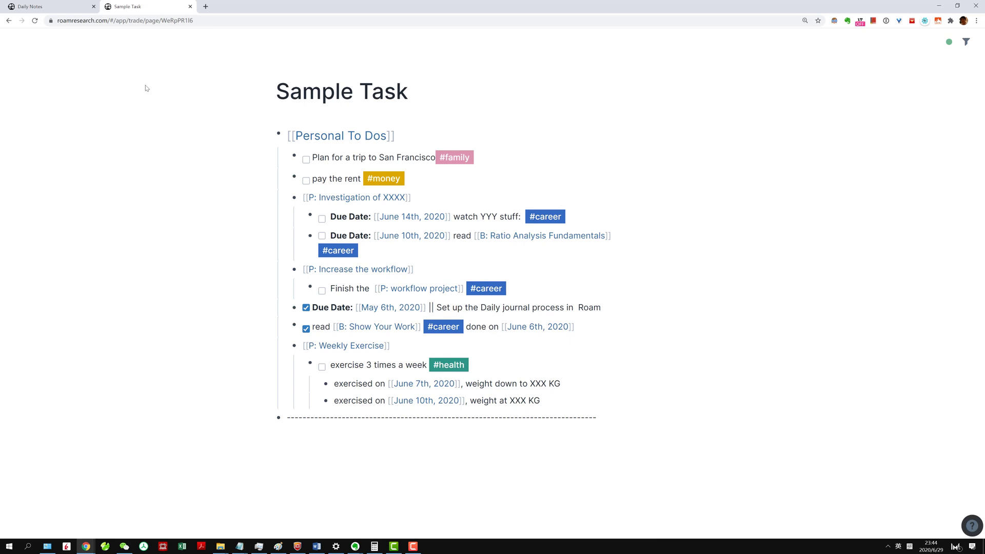
pyautogui.click(67, 8)
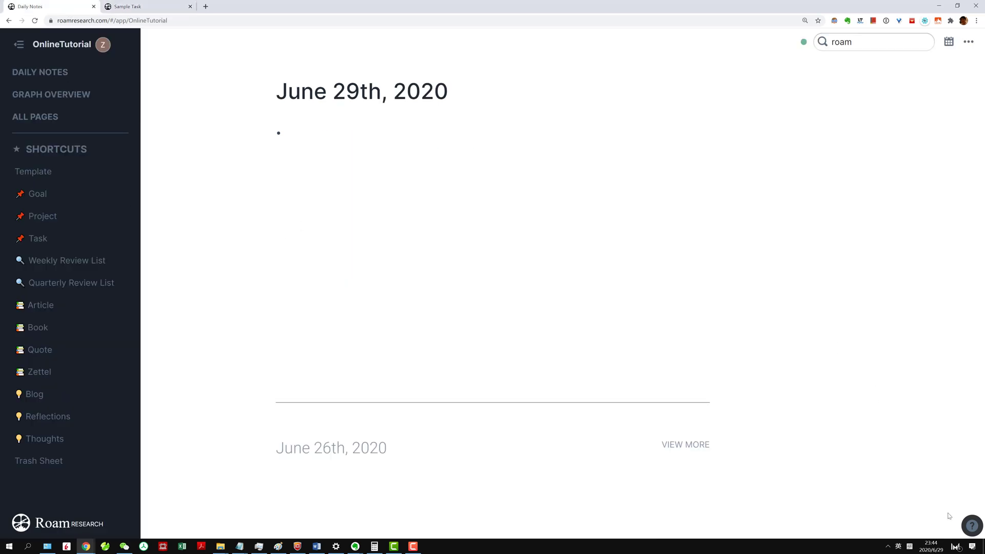
pyautogui.click(973, 529)
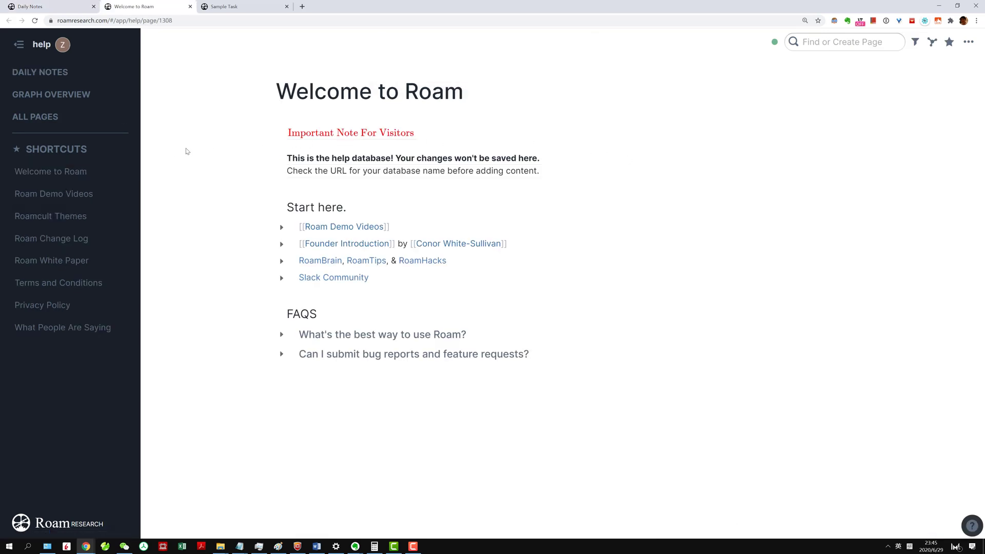
# - Go to the Roamcult Themes help page and find its Custom tags example list
pyautogui.click(71, 217)
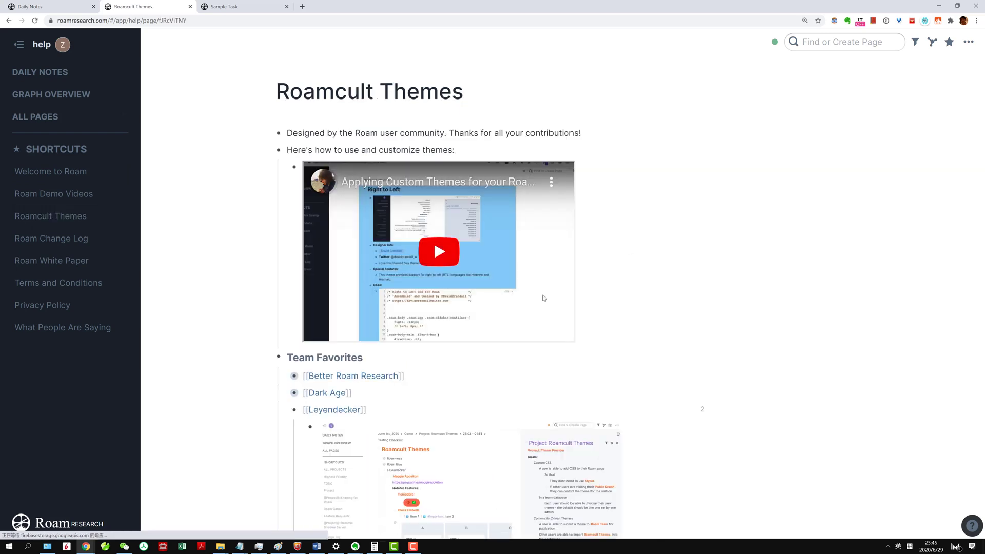
pyautogui.scroll(-8, 496, 304)
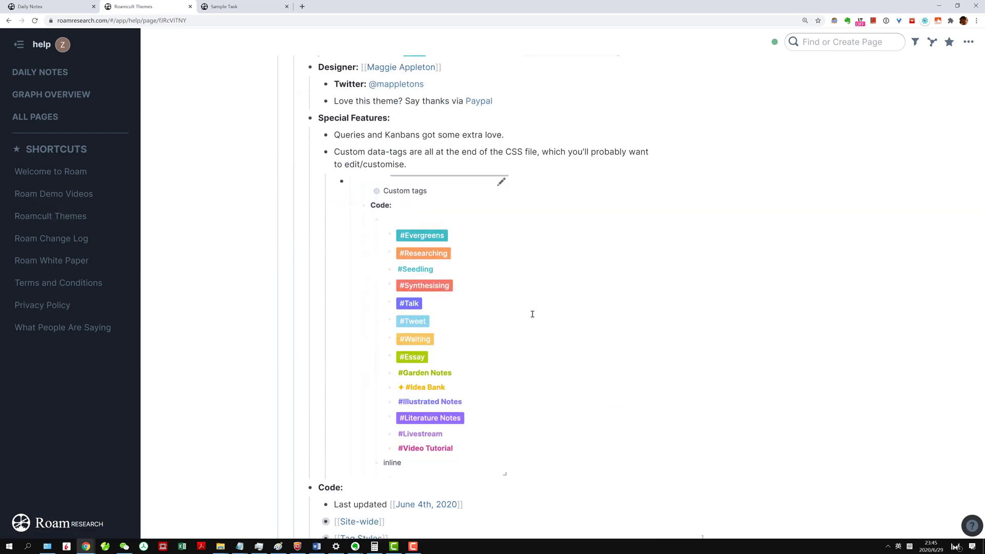
pyautogui.scroll(1, 530, 312)
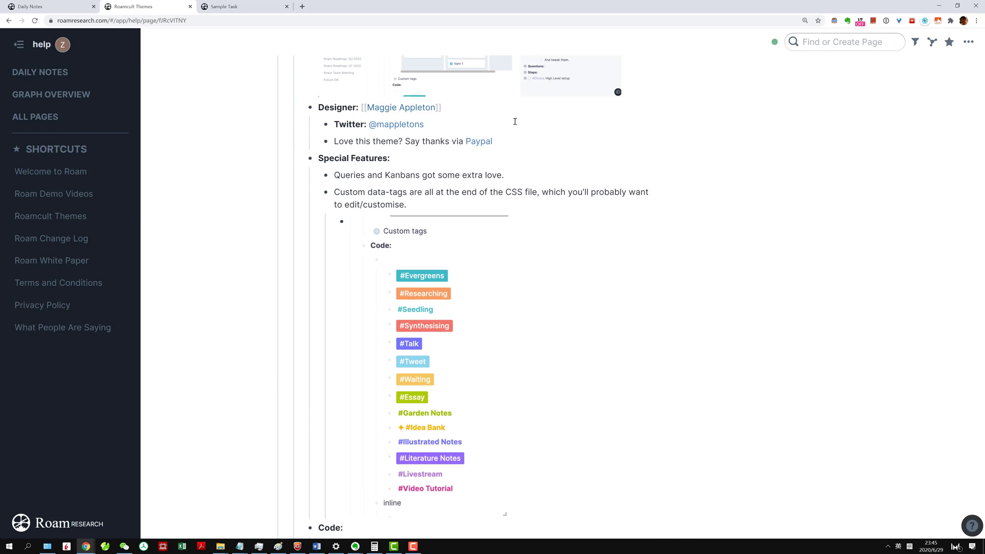
pyautogui.scroll(-1, 548, 373)
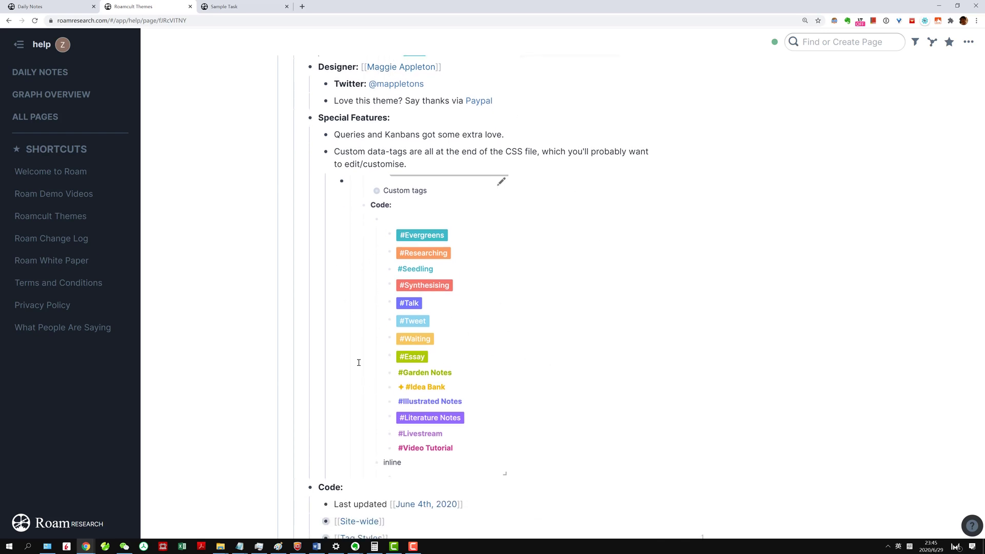
pyautogui.scroll(1, 390, 324)
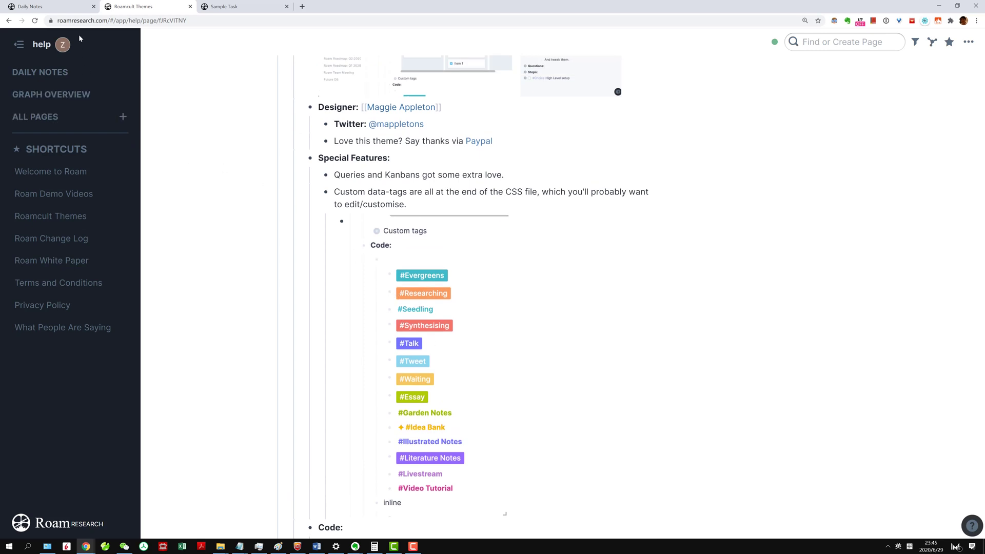
# - Create and open a new page named roam/css
pyautogui.click(63, 12)
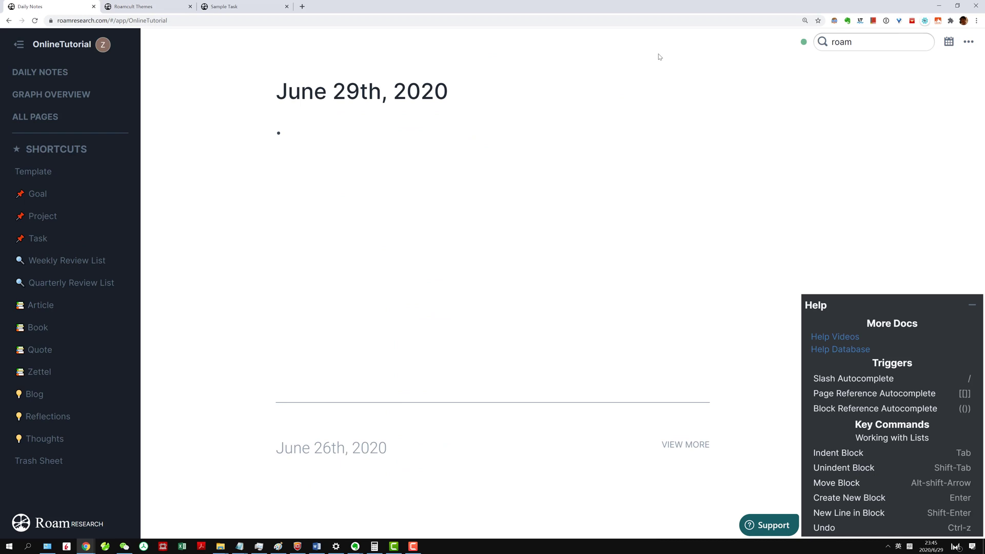
pyautogui.click(870, 39)
pyautogui.hotkey('ctrl', 'a')
pyautogui.write('r')
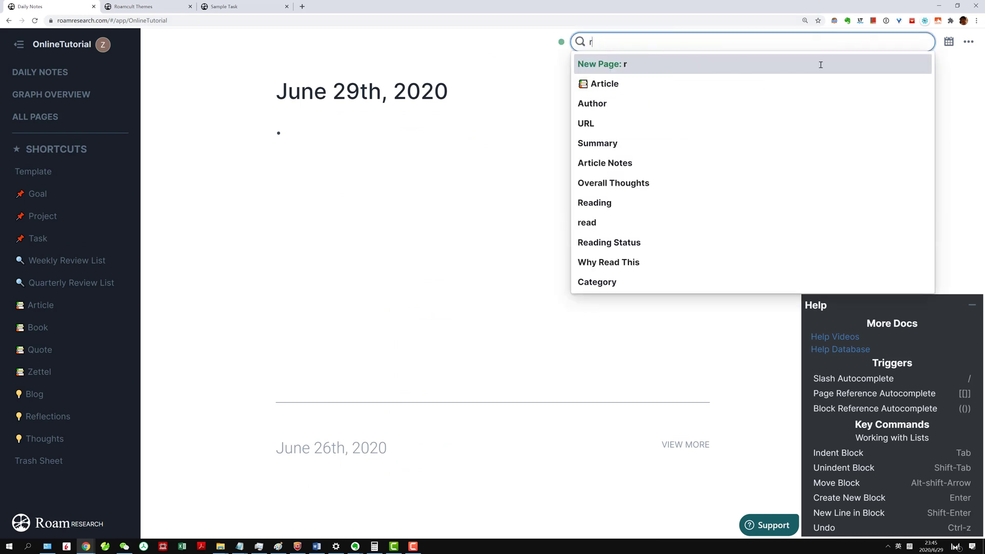
pyautogui.write('oam/css')
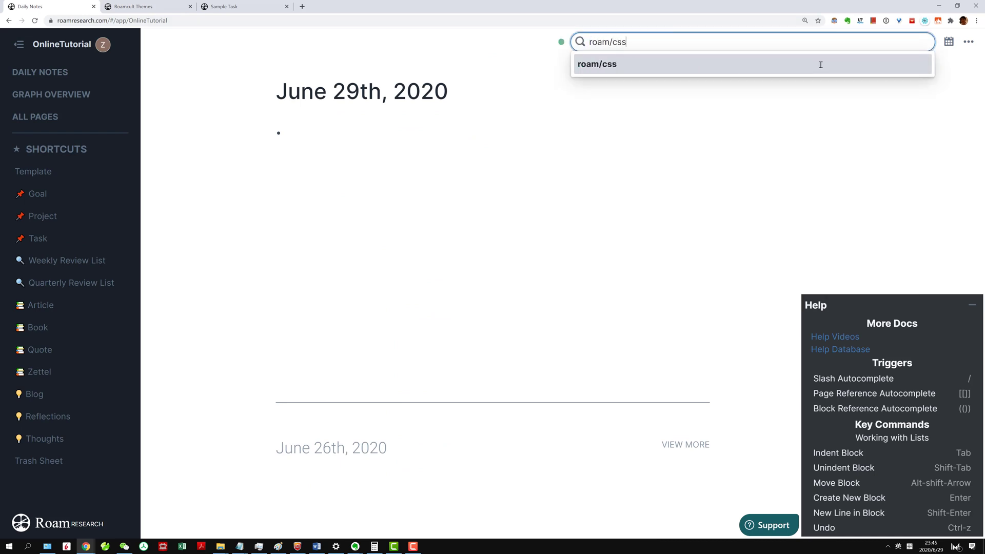
pyautogui.click(820, 65)
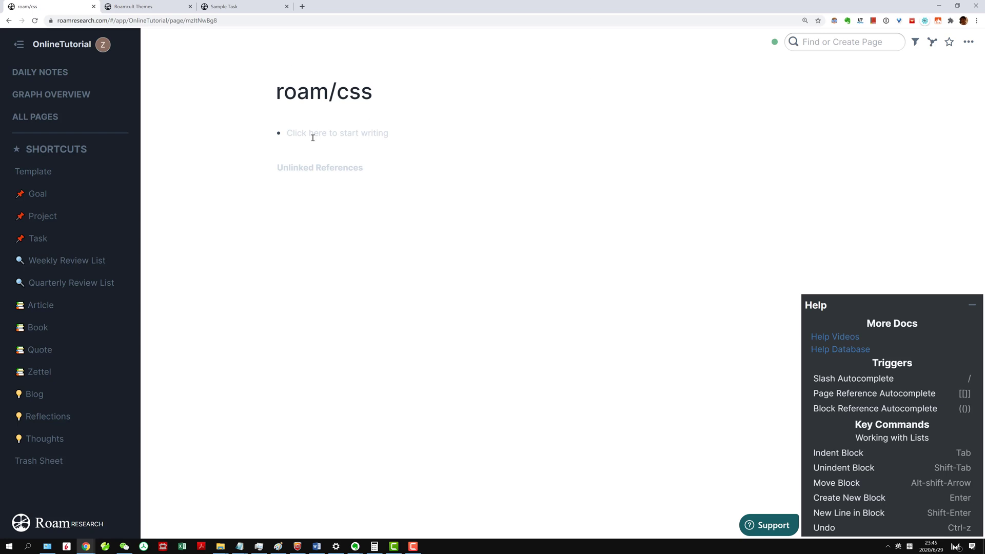
# - Insert an empty Code Block as the roam/css page's first block using /code
pyautogui.click(363, 133)
pyautogui.write('/code')
pyautogui.press('Down')
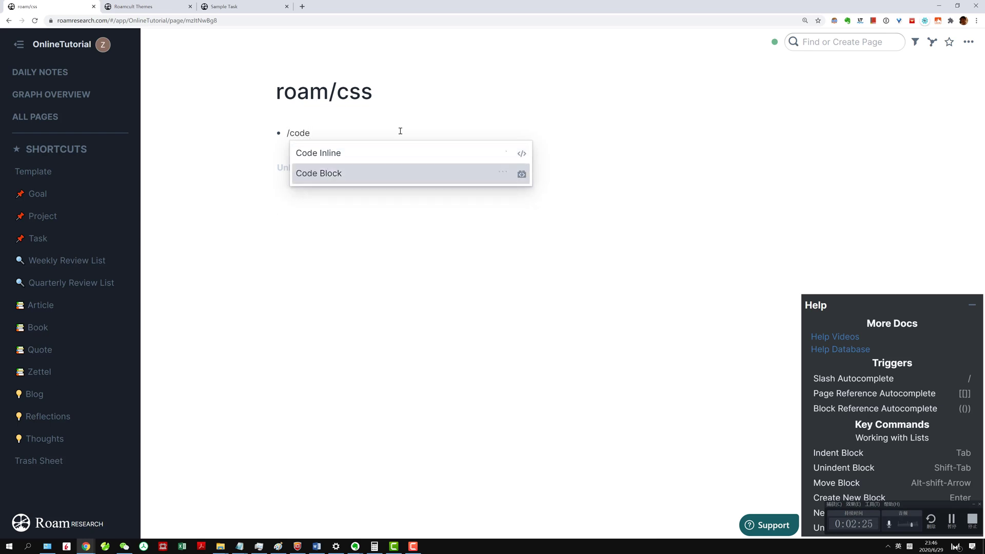
pyautogui.press('Return')
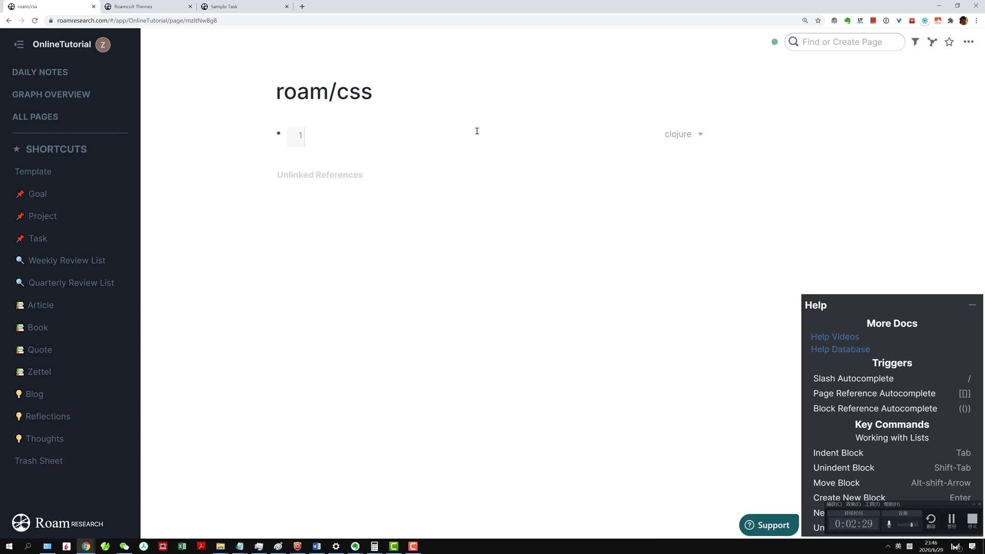
# - On Roamcult Themes, expand [[Tag Styles]] and select the Tweet and Literature Notes rules (lines 2–17)
pyautogui.click(376, 139)
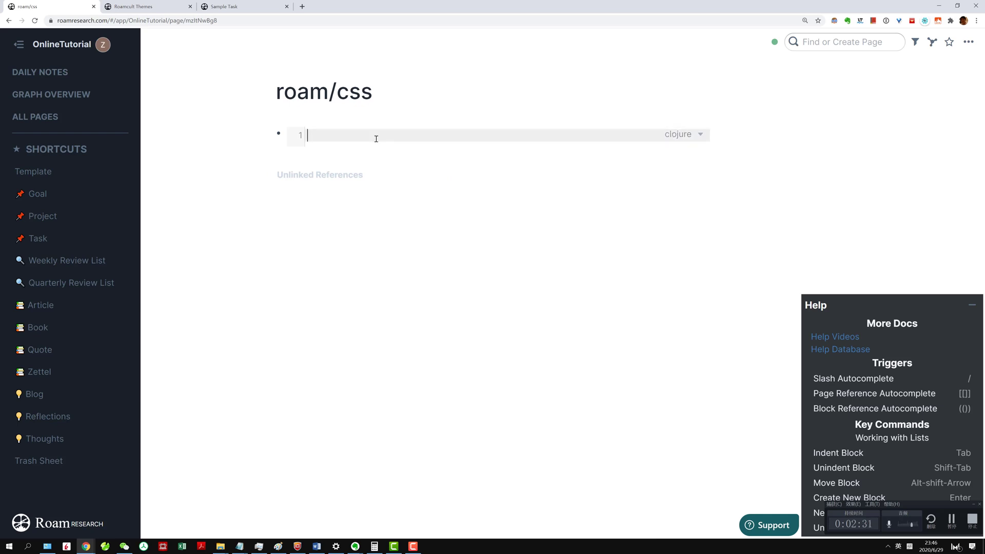
pyautogui.click(134, 7)
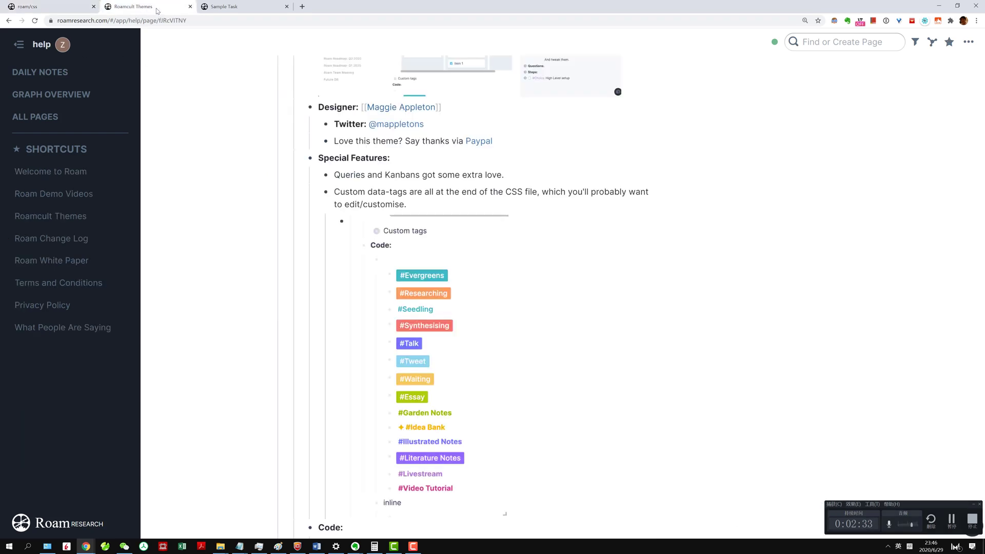
pyautogui.scroll(3, 436, 275)
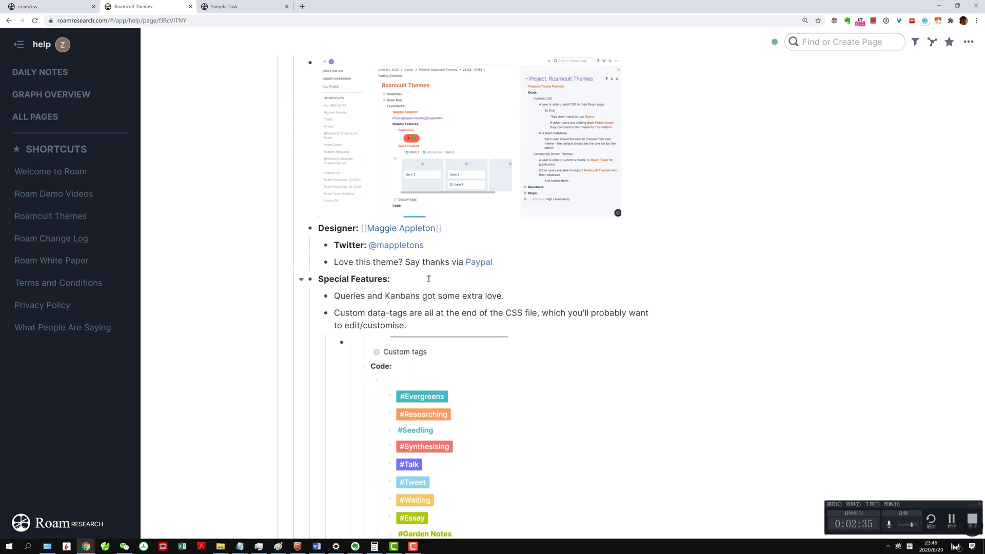
pyautogui.scroll(-5, 427, 280)
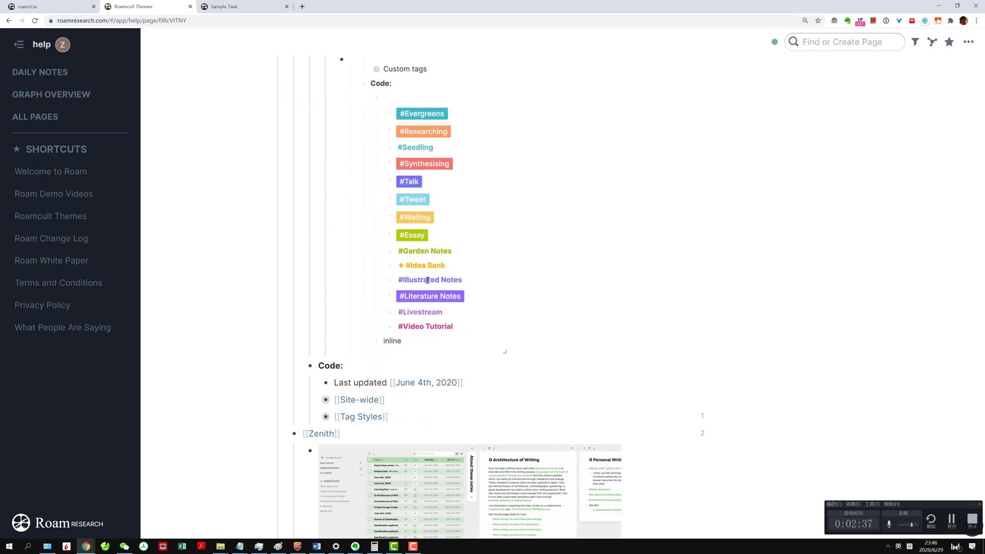
pyautogui.scroll(-1, 410, 293)
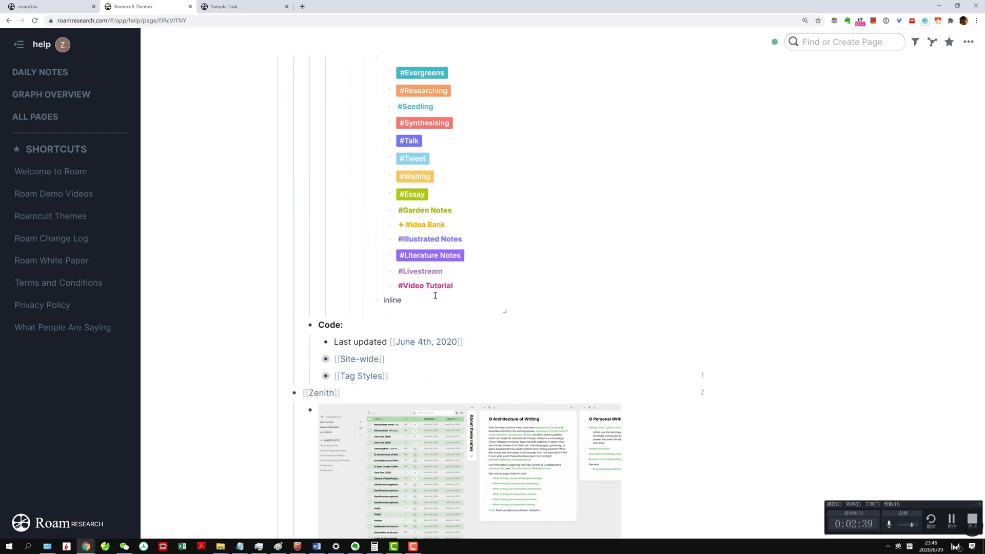
pyautogui.scroll(-3, 435, 295)
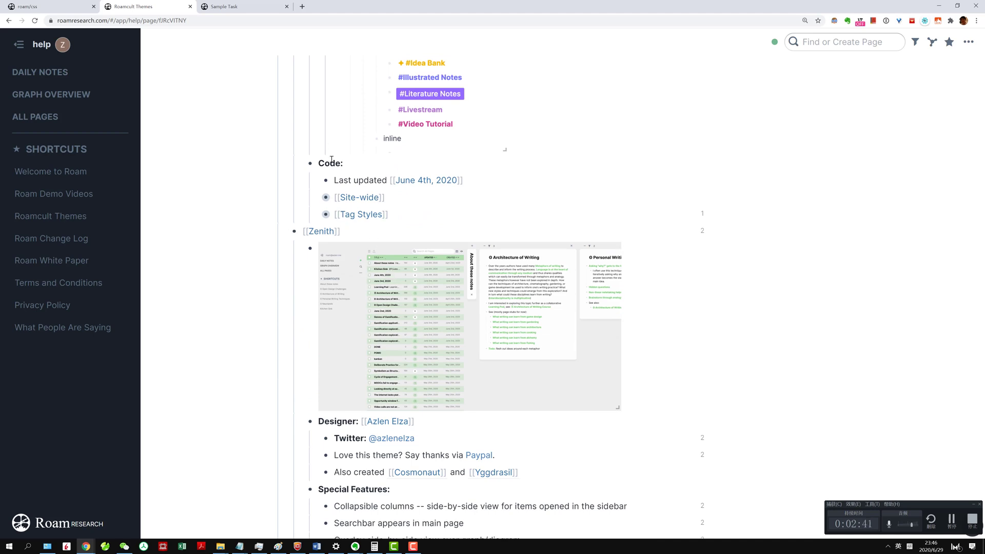
pyautogui.click(317, 214)
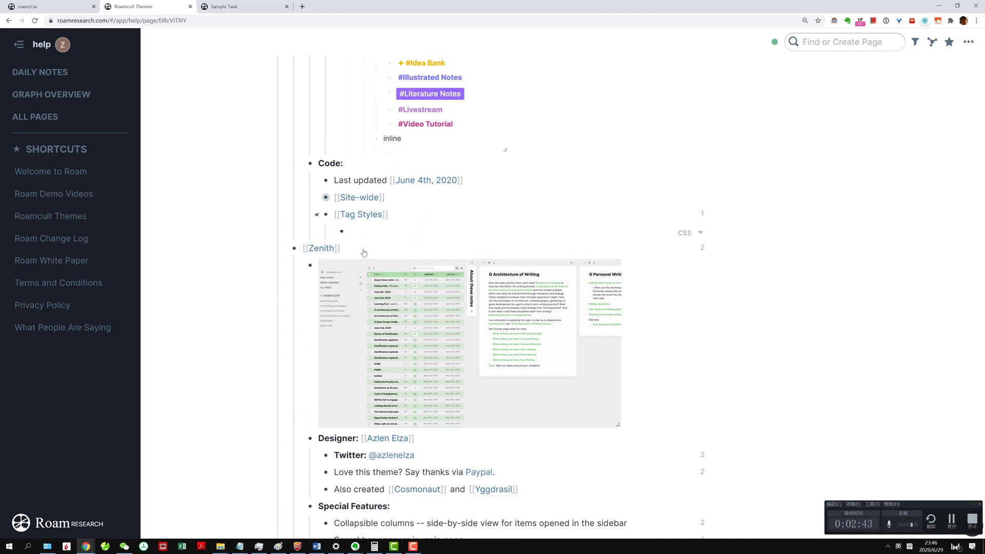
pyautogui.scroll(-2, 419, 347)
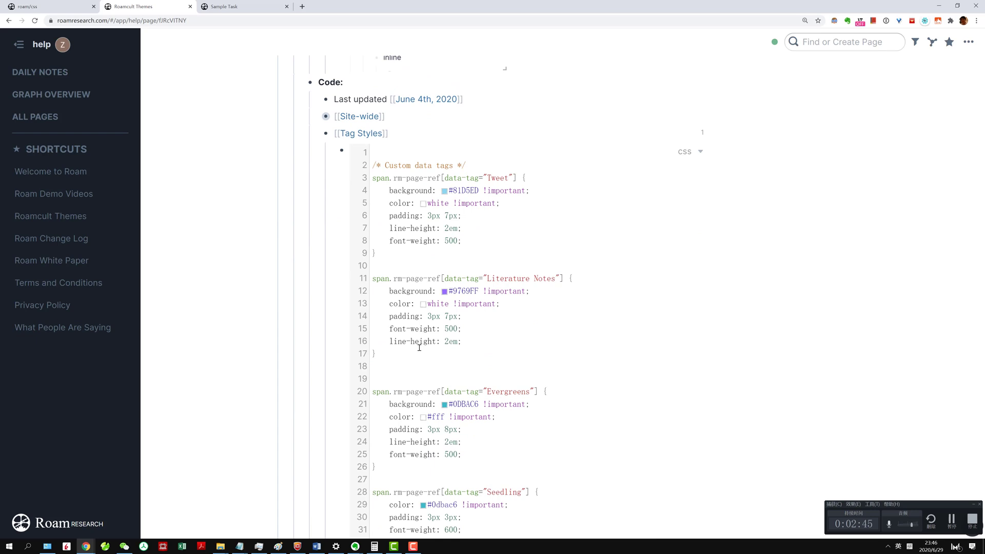
pyautogui.moveTo(401, 358); pyautogui.dragTo(370, 162)
pyautogui.hotkey('ctrl', 'c')
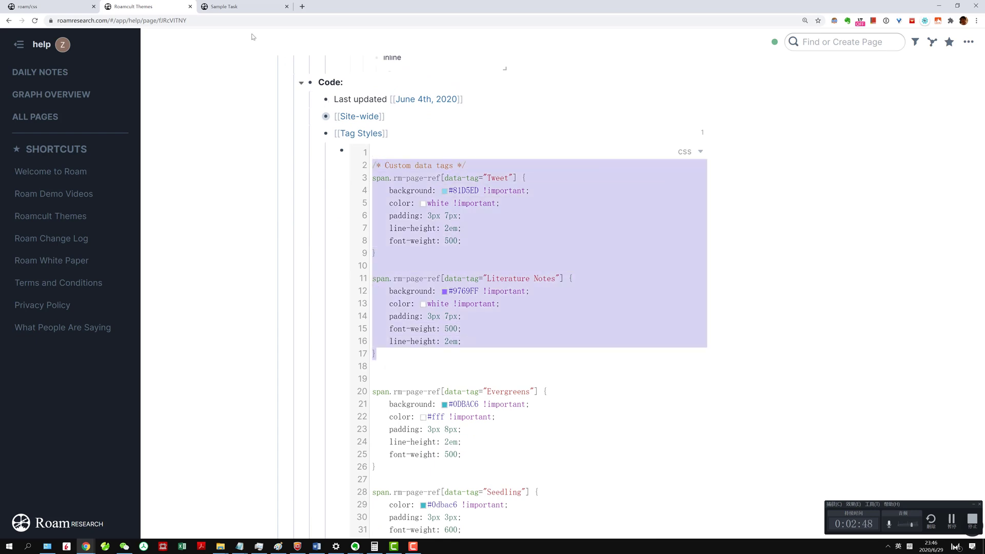
# - Paste the Tweet and Literature Notes tag CSS into the roam/css code block, language css
pyautogui.click(65, 11)
pyautogui.click(328, 136)
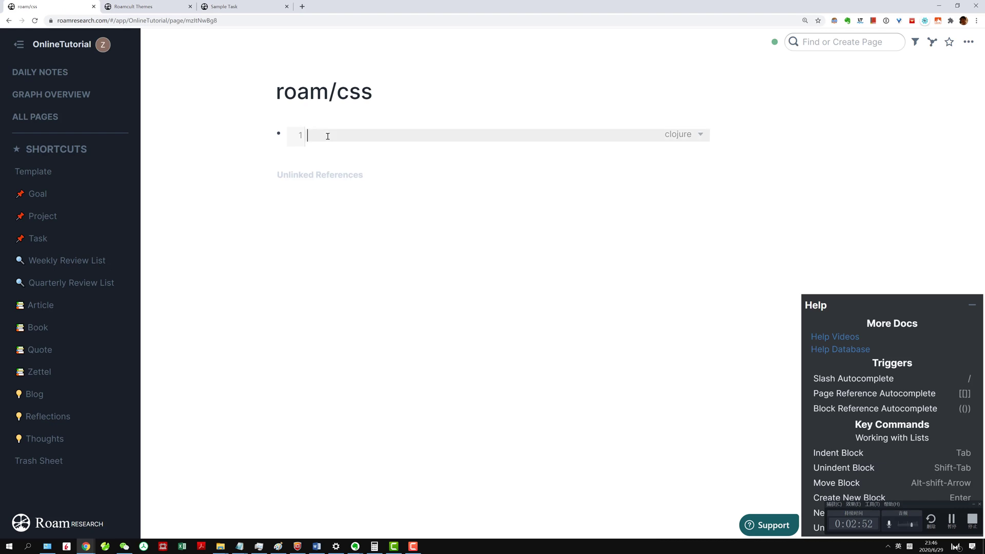
pyautogui.hotkey('ctrl', 'v')
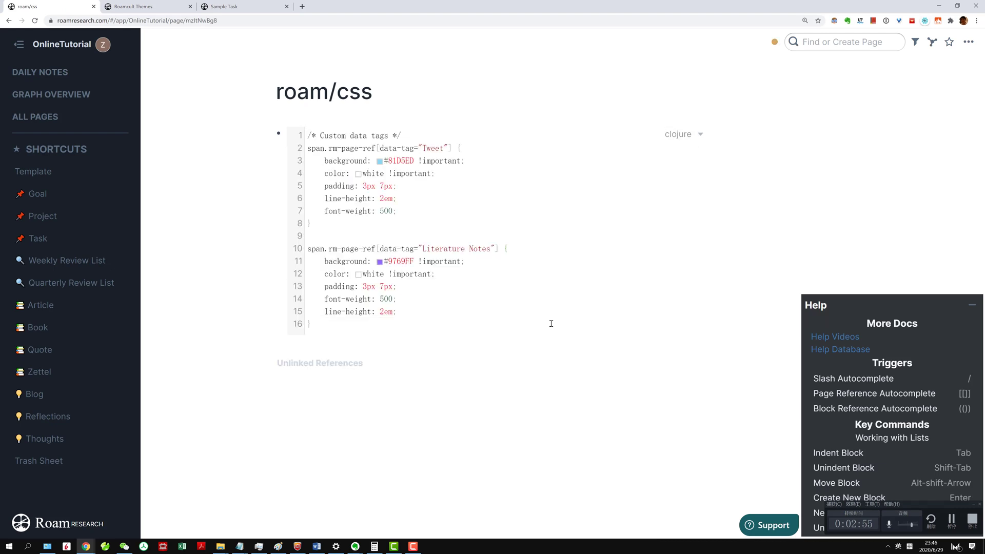
pyautogui.click(680, 135)
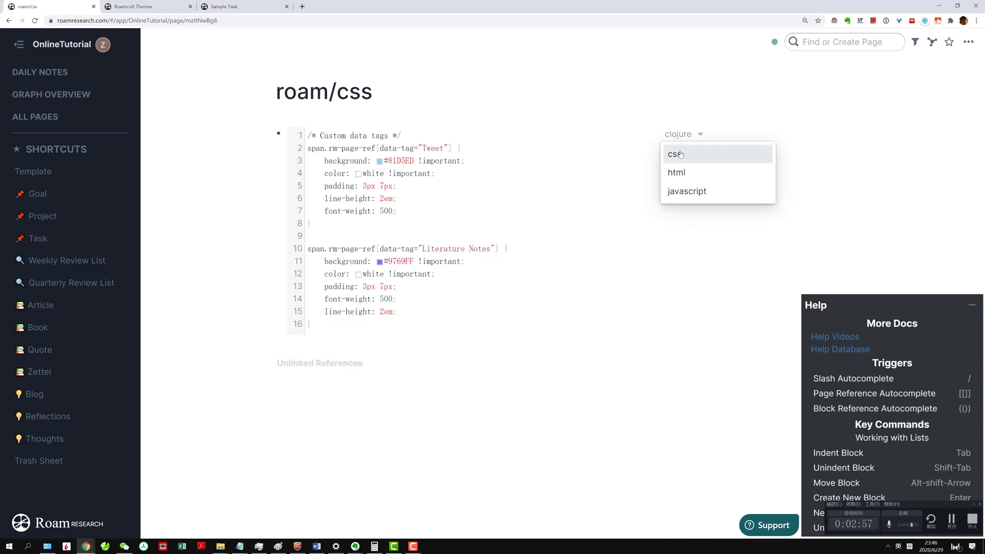
pyautogui.click(685, 164)
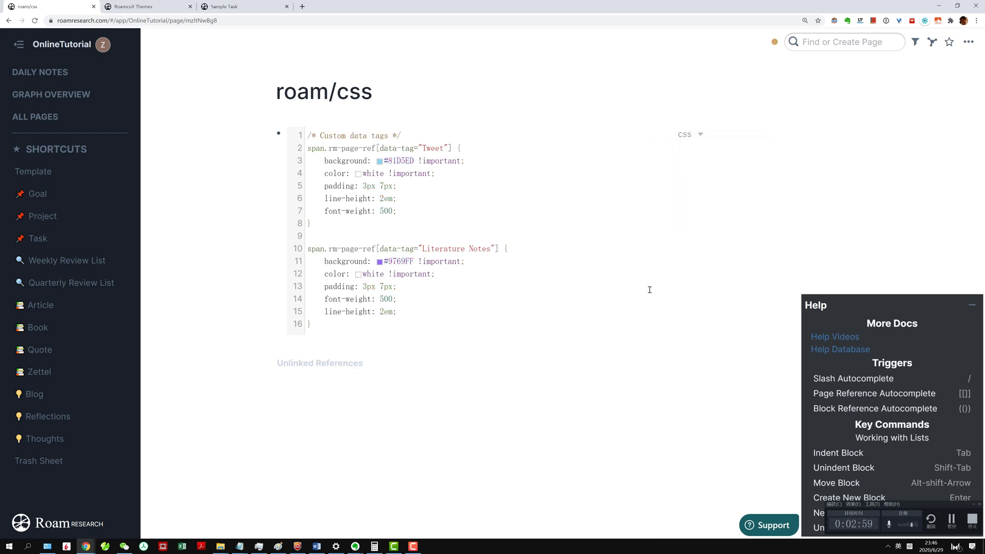
pyautogui.click(624, 321)
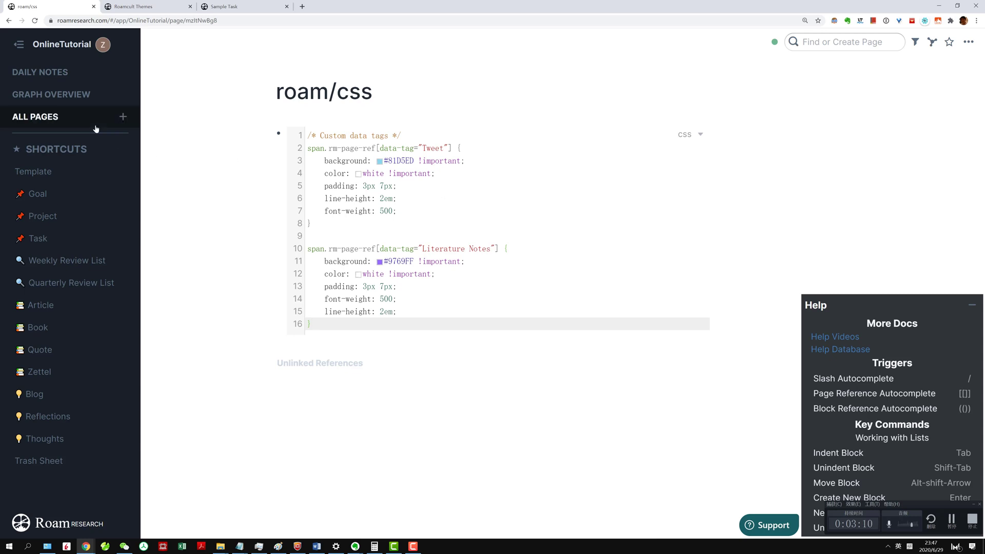
# - Tag the June 29th, 2020 daily note with #Tweet, then go back to roam/css
pyautogui.click(71, 75)
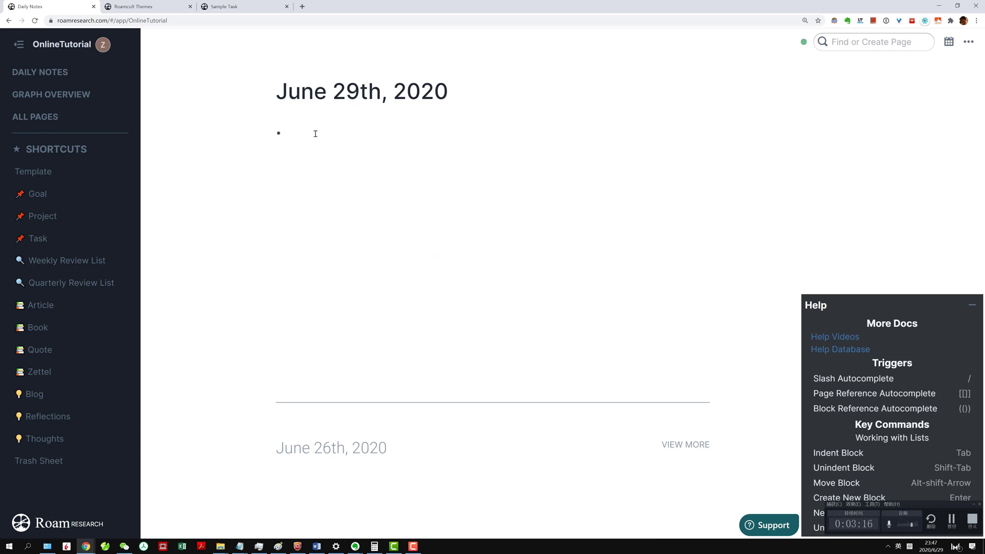
pyautogui.write('#T')
pyautogui.click(310, 193)
pyautogui.press('Escape')
pyautogui.hotkey('alt', 'Left')
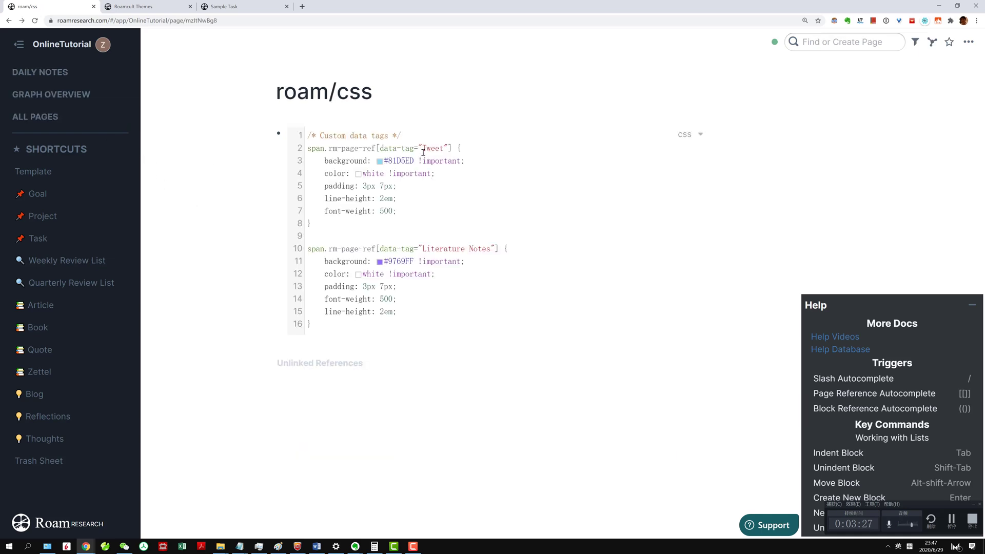
# - Change the first CSS rule's data-tag from Tweet to Money
pyautogui.click(454, 153)
pyautogui.hotkey('shift', 'Right')
pyautogui.hotkey('shift', 'Right')
pyautogui.hotkey('shift', 'Right')
pyautogui.hotkey('shift', 'Right')
pyautogui.hotkey('shift', 'Right')
pyautogui.press('BackSpace')
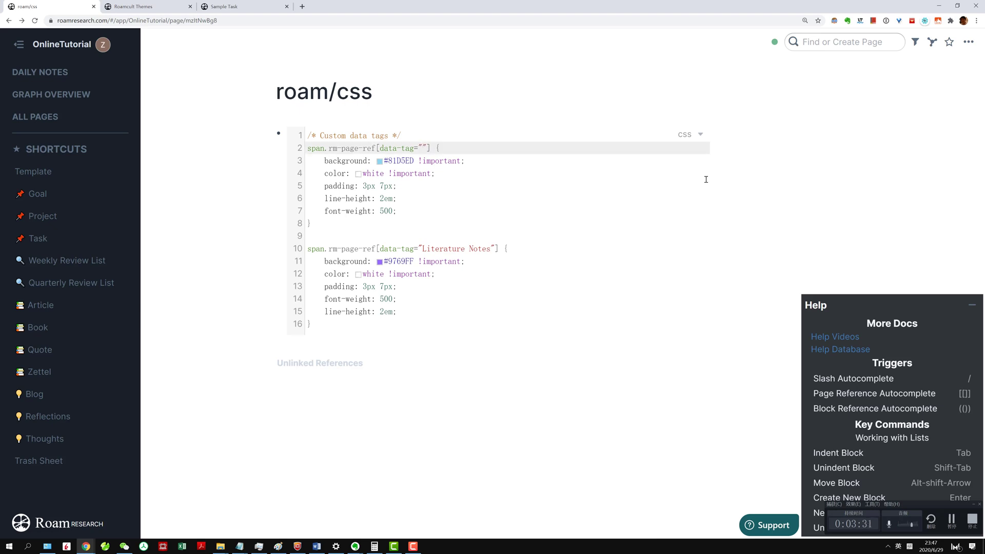
pyautogui.write('Money')
pyautogui.press('Down')
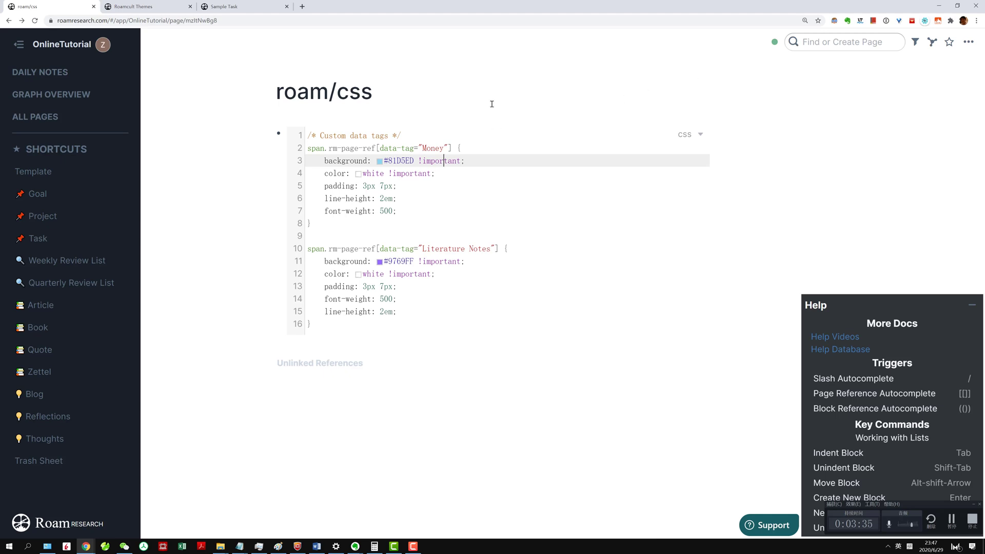
# - Set the Money rule's background colour to amber #FFC107
pyautogui.click(379, 161)
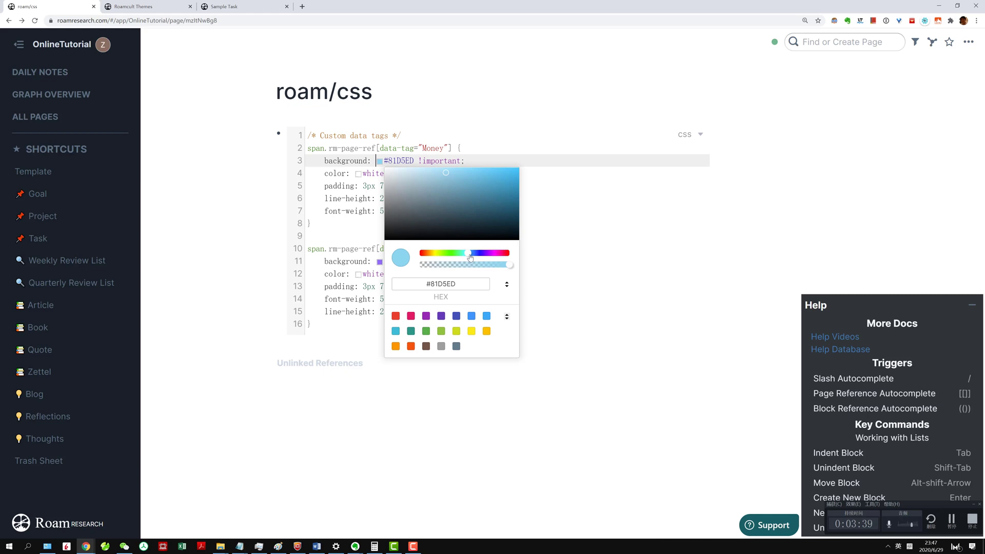
pyautogui.moveTo(470, 257); pyautogui.dragTo(487, 254)
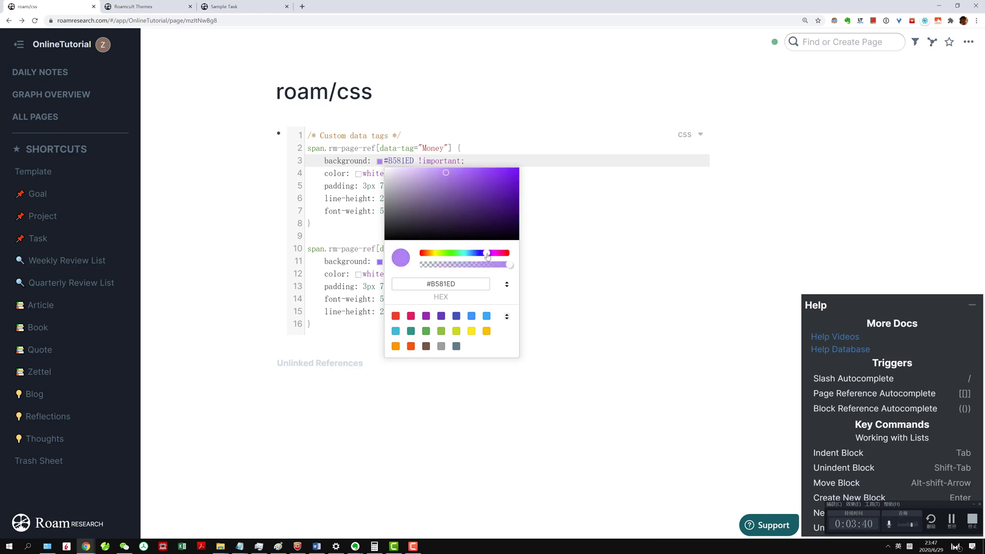
pyautogui.click(487, 331)
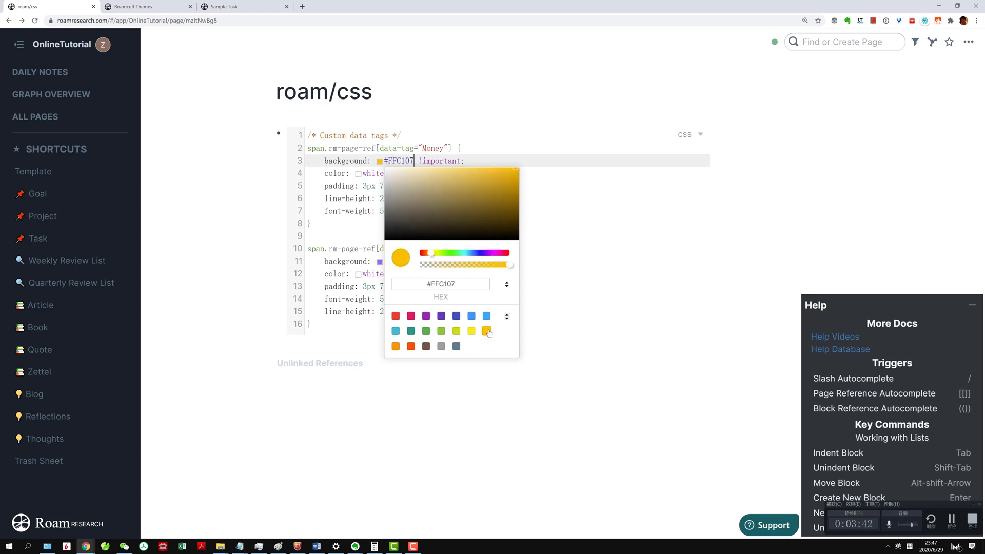
pyautogui.click(595, 224)
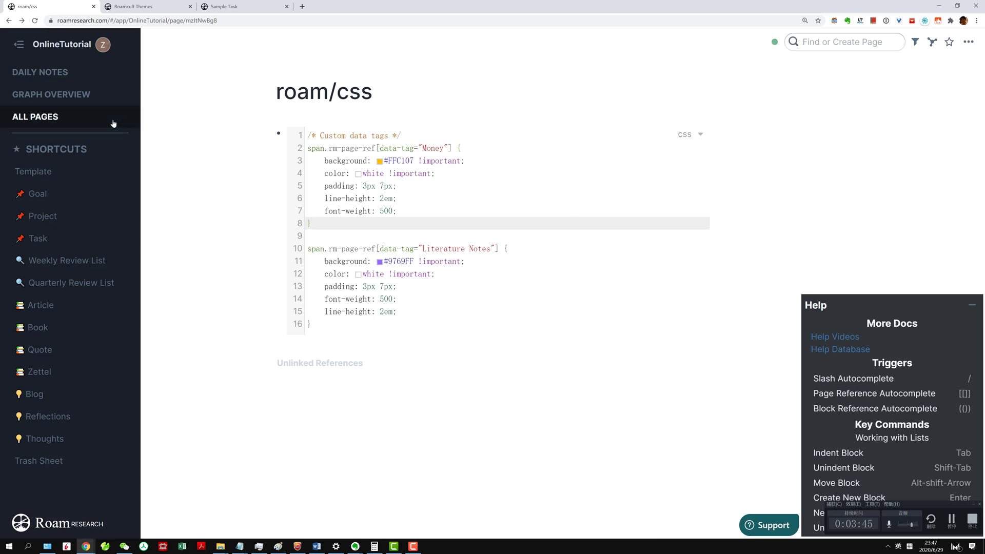
# - Add a #Money block under #Tweet in the June 29th daily note, then return to roam/css
pyautogui.click(86, 81)
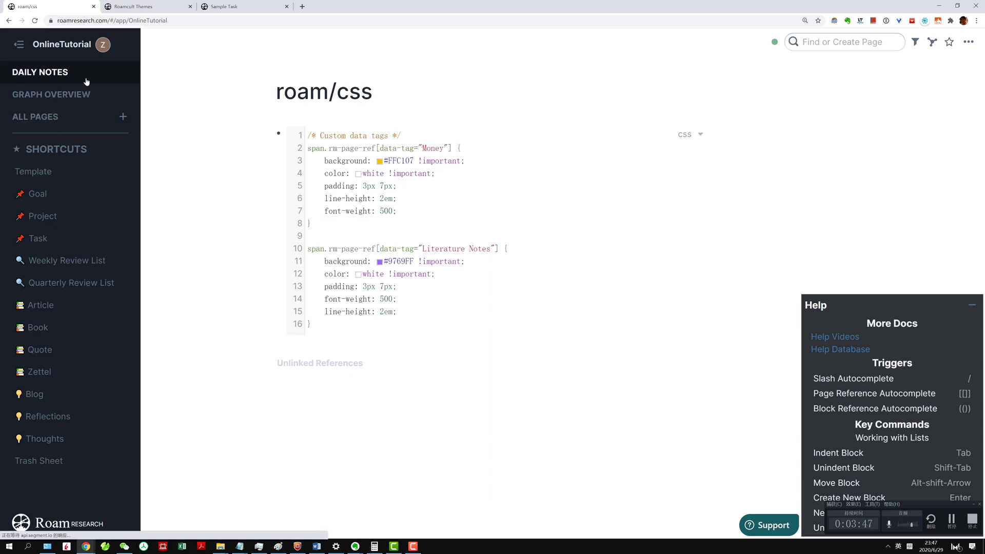
pyautogui.click(377, 134)
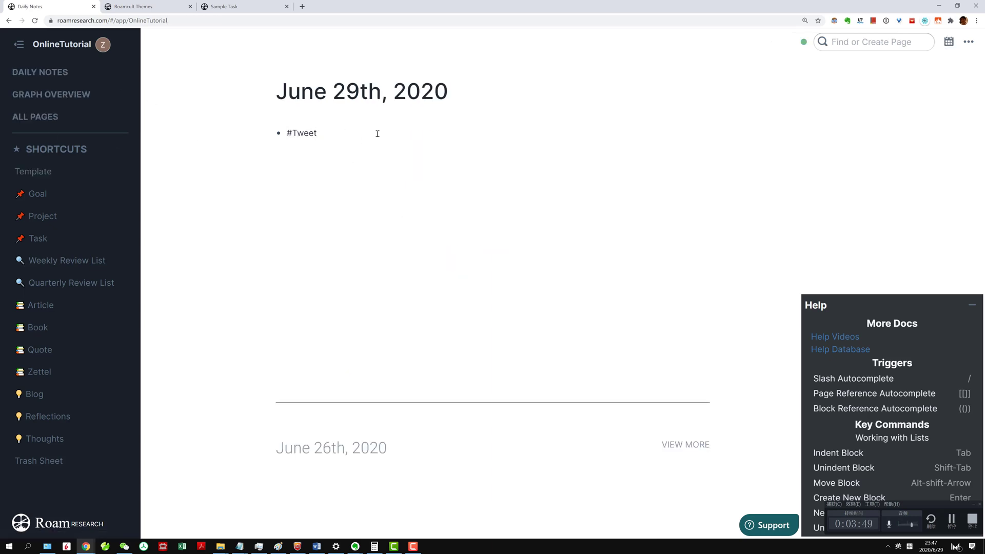
pyautogui.press('Return')
pyautogui.write('#Money')
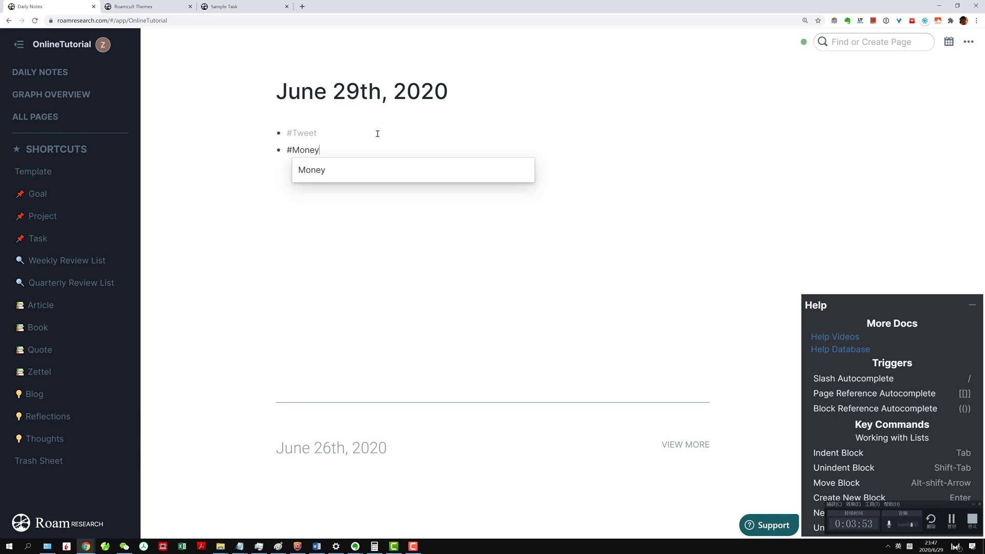
pyautogui.click(444, 245)
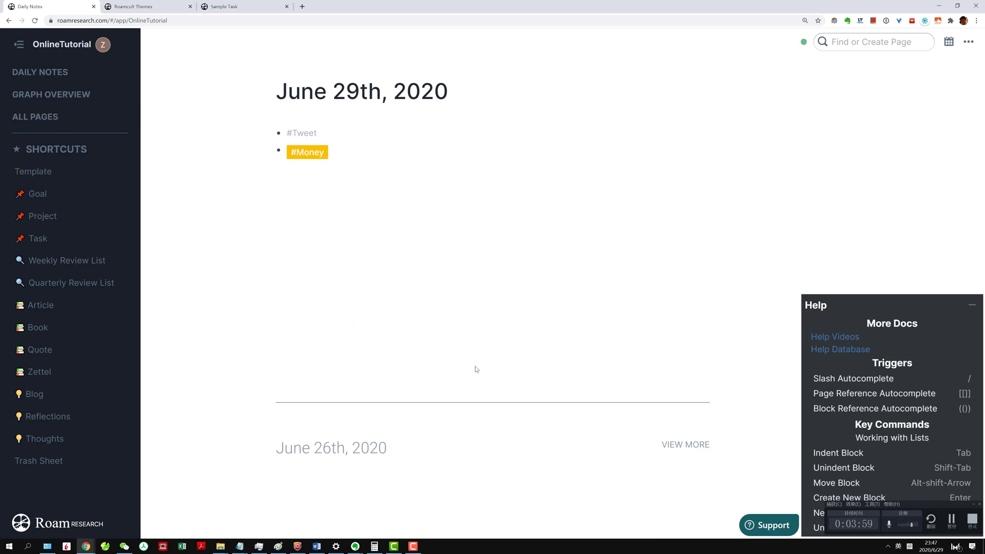
pyautogui.hotkey('alt', 'Left')
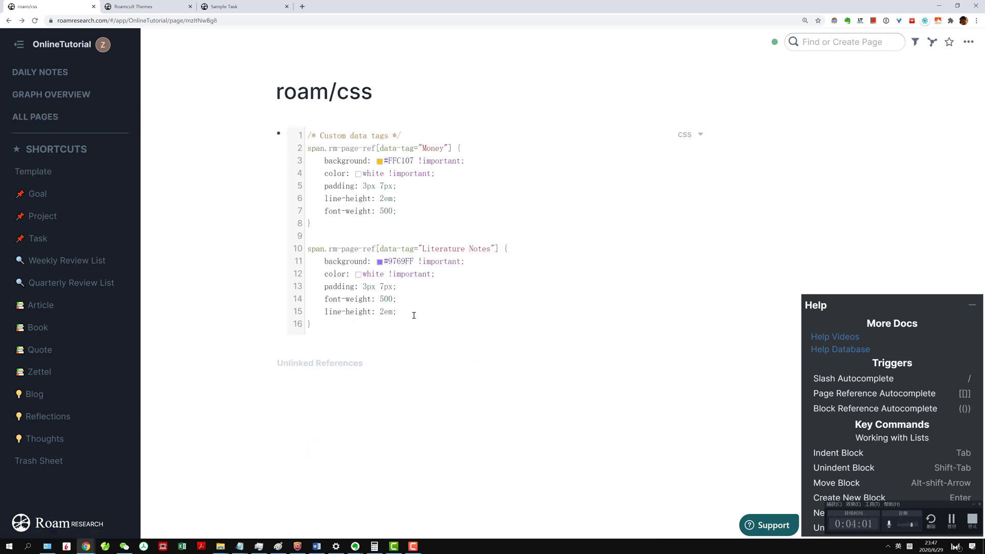
# - Duplicate the Literature Notes rule (lines 10–16) as a third rule at the code block's end
pyautogui.moveTo(413, 315); pyautogui.dragTo(339, 273)
pyautogui.moveTo(328, 330); pyautogui.dragTo(298, 257)
pyautogui.hotkey('ctrl', 'c')
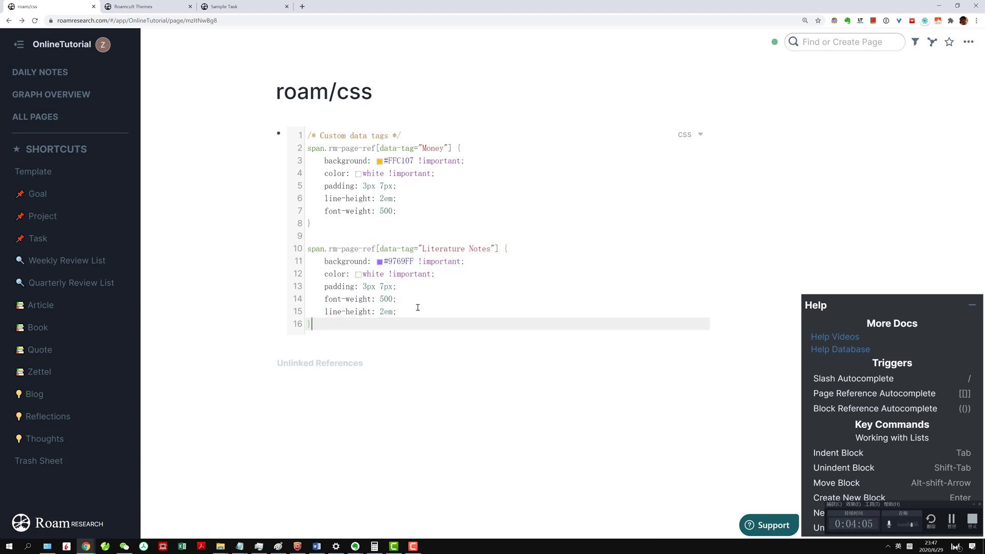
pyautogui.press('Return')
pyautogui.hotkey('ctrl', 'v')
pyautogui.press('Up')
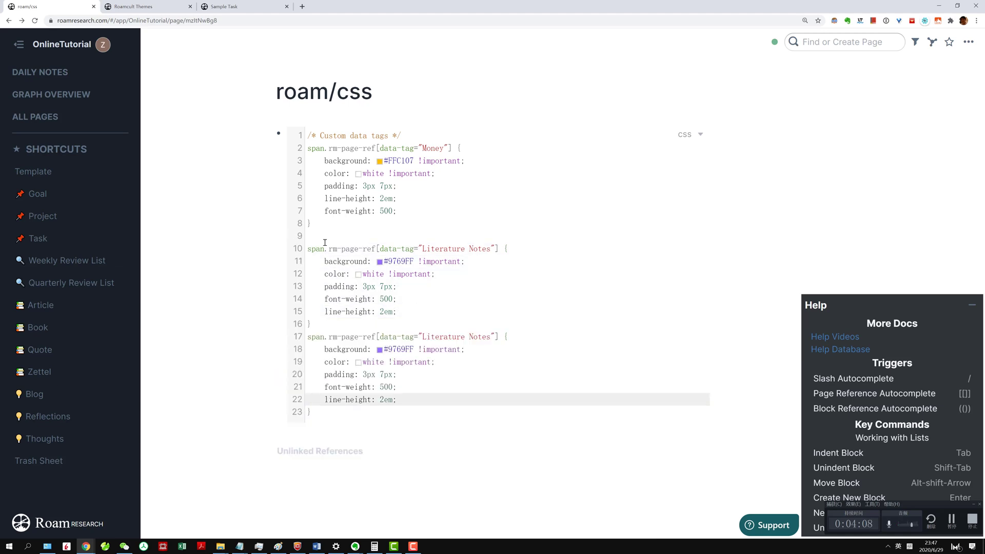
# - Check the copied rule's background colour, leaving it at #9769FF
pyautogui.doubleClick(448, 334)
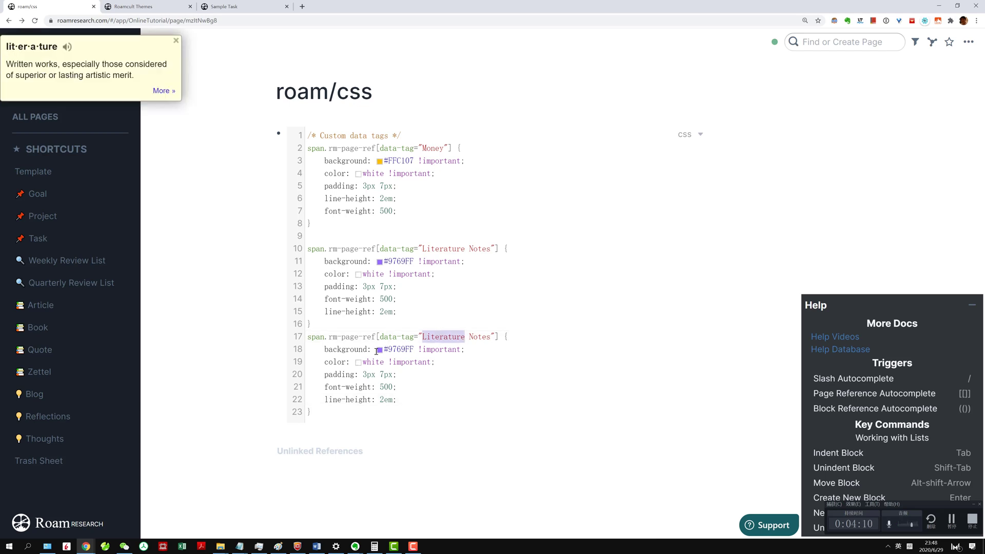
pyautogui.click(388, 349)
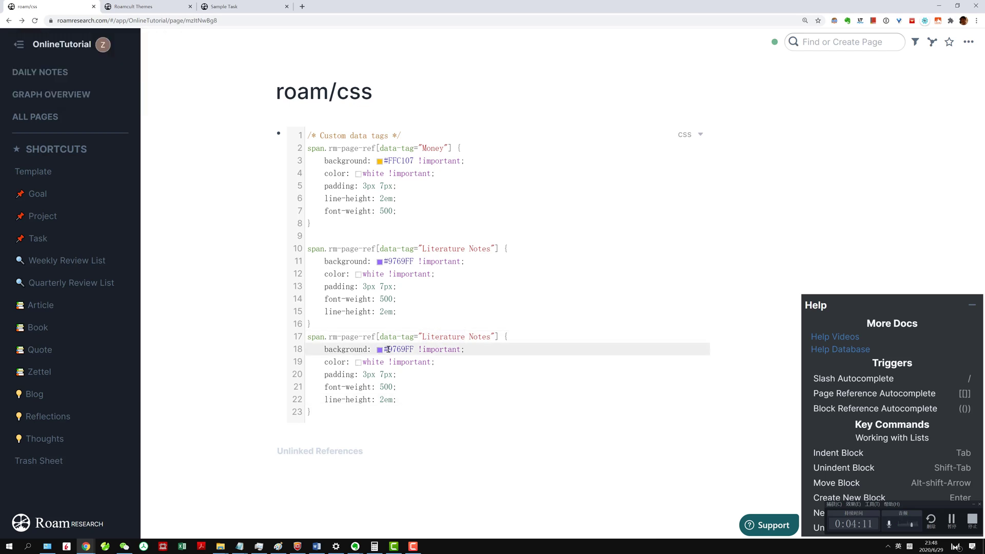
pyautogui.click(380, 350)
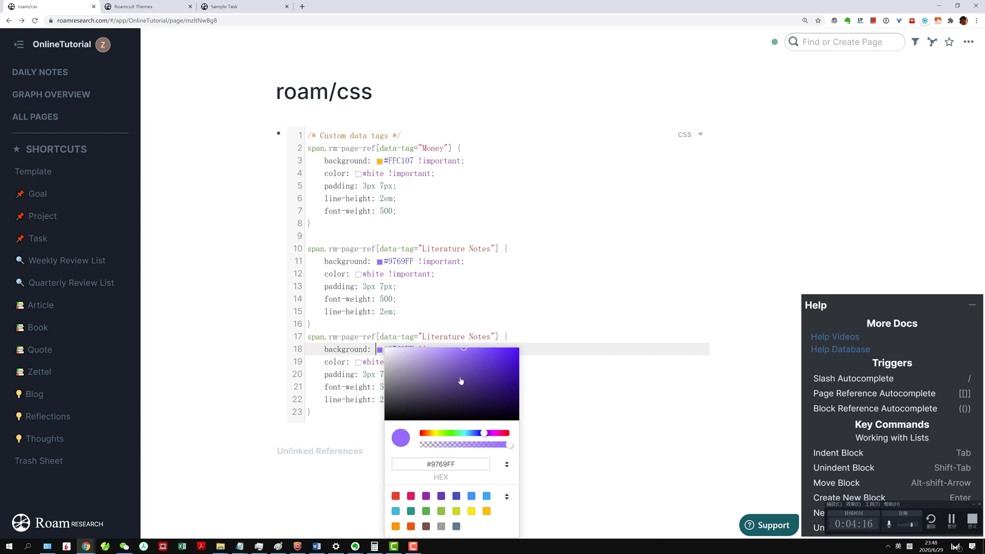
pyautogui.click(169, 168)
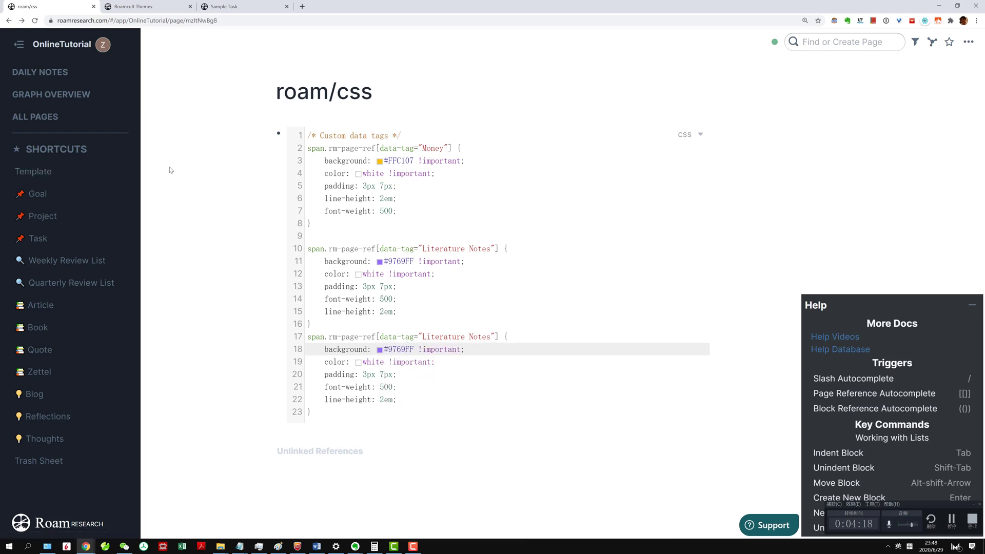